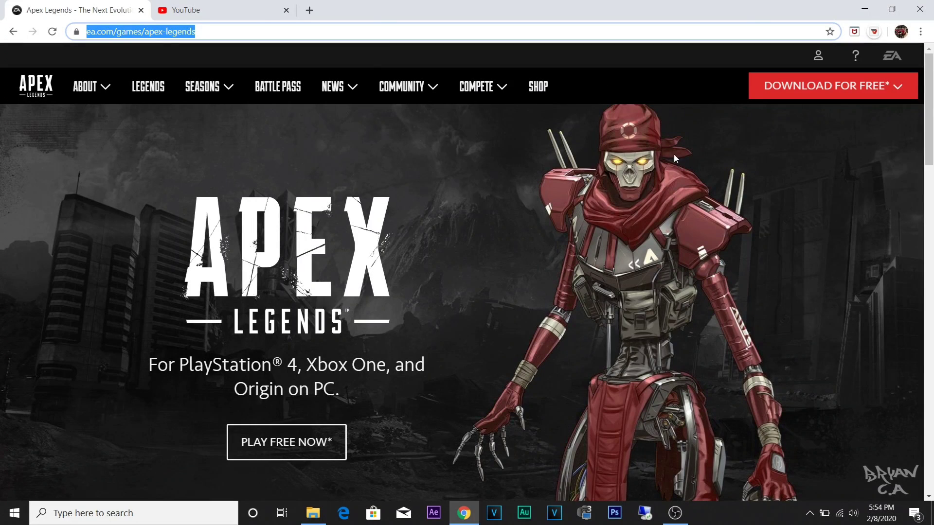
- Download the Origin on PC version of Apex Legends, saving ApexLegendsInstaller.exe in the Documents folder
{"action": "left_click", "coordinate": [830, 85]}
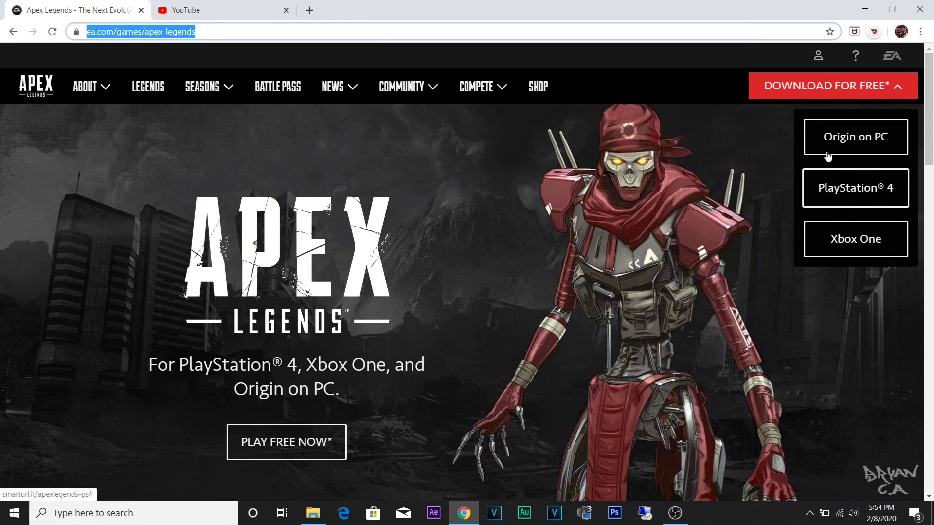
{"action": "left_click", "coordinate": [843, 141]}
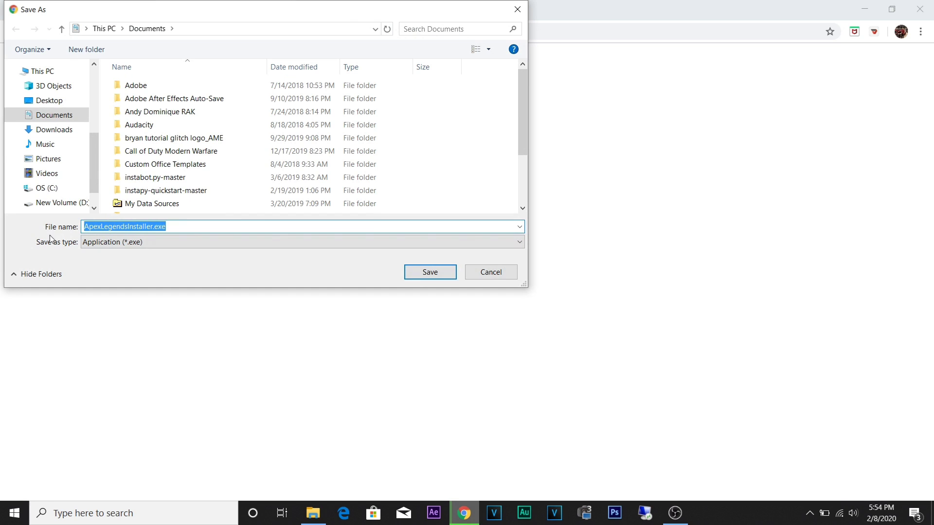
{"action": "left_click", "coordinate": [420, 272]}
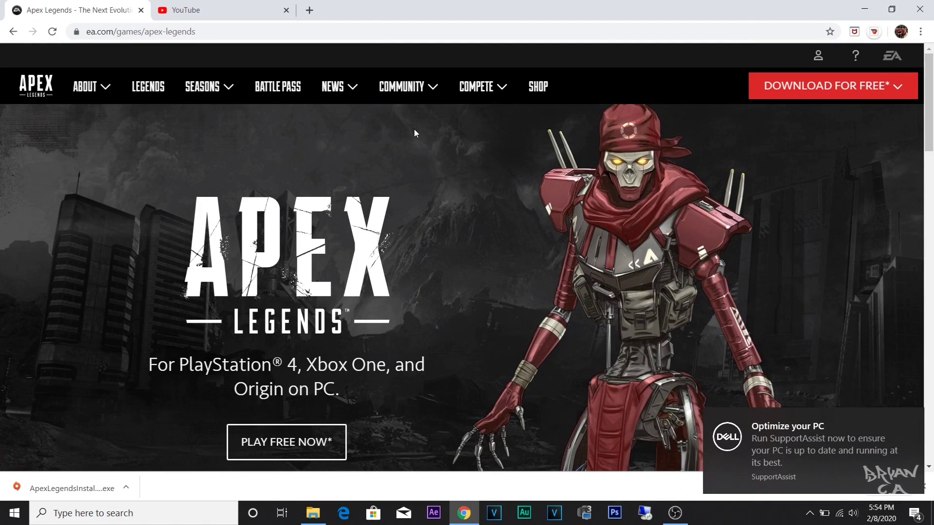
- Run the downloaded Apex Legends installer and install Origin with the default options, accepting the End User License Agreement
{"action": "left_click", "coordinate": [126, 487]}
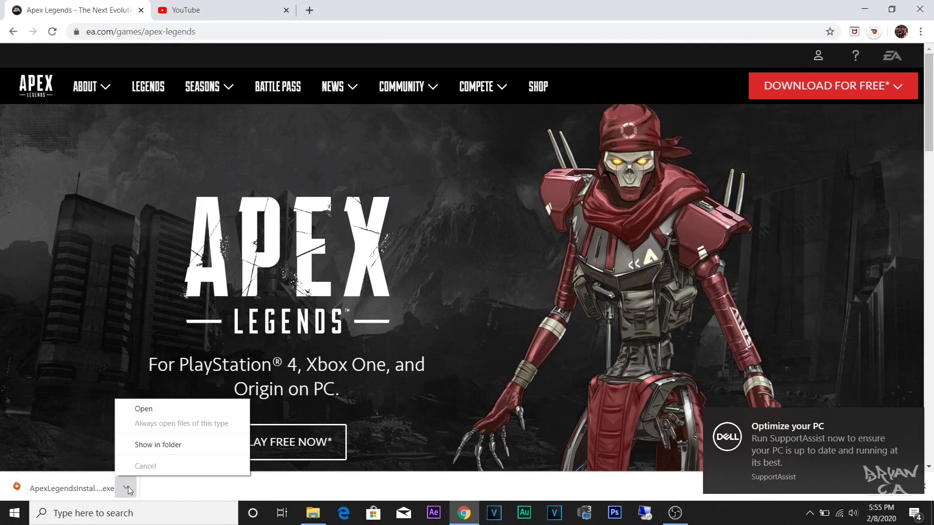
{"action": "left_click", "coordinate": [146, 408]}
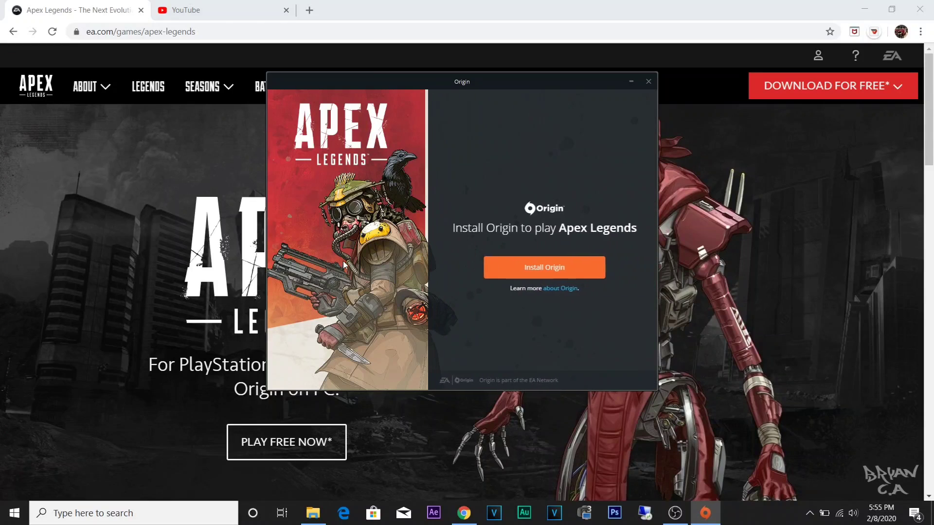
{"action": "left_click", "coordinate": [540, 267]}
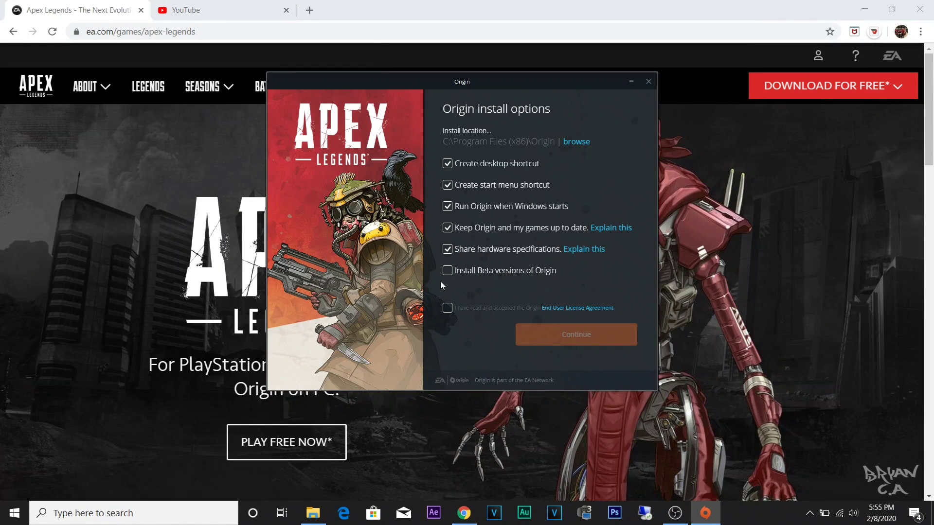
{"action": "left_click", "coordinate": [447, 308]}
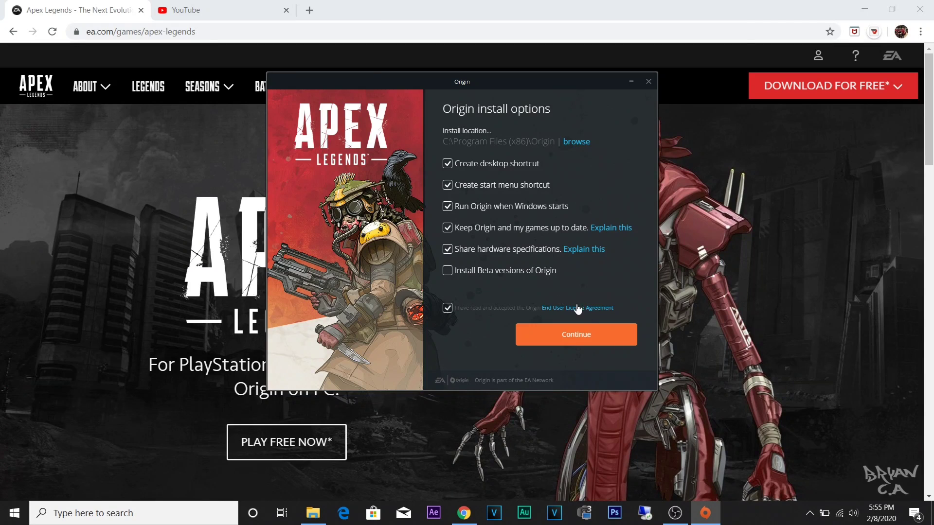
{"action": "left_click", "coordinate": [574, 335]}
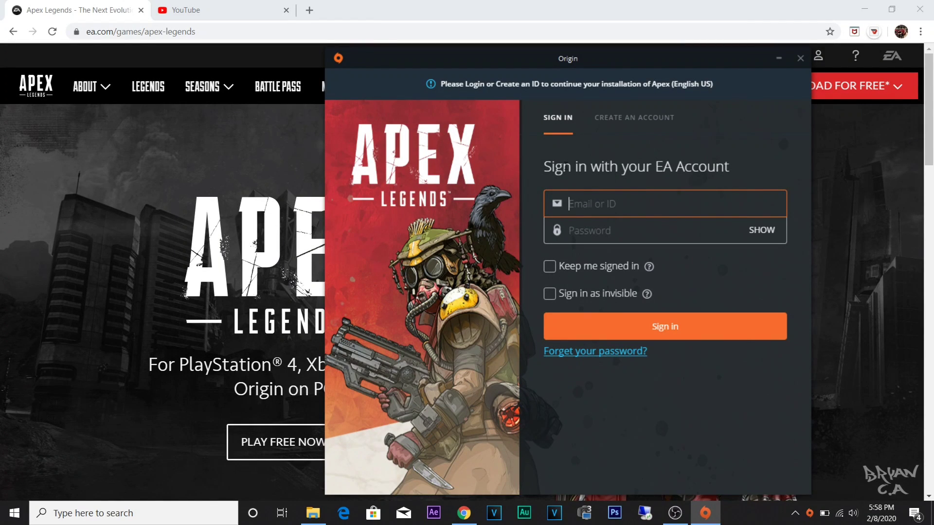
- Start creating an EA account: fill in the date of birth, accept the User Agreement and privacy policy, and continue
{"action": "left_click", "coordinate": [627, 118]}
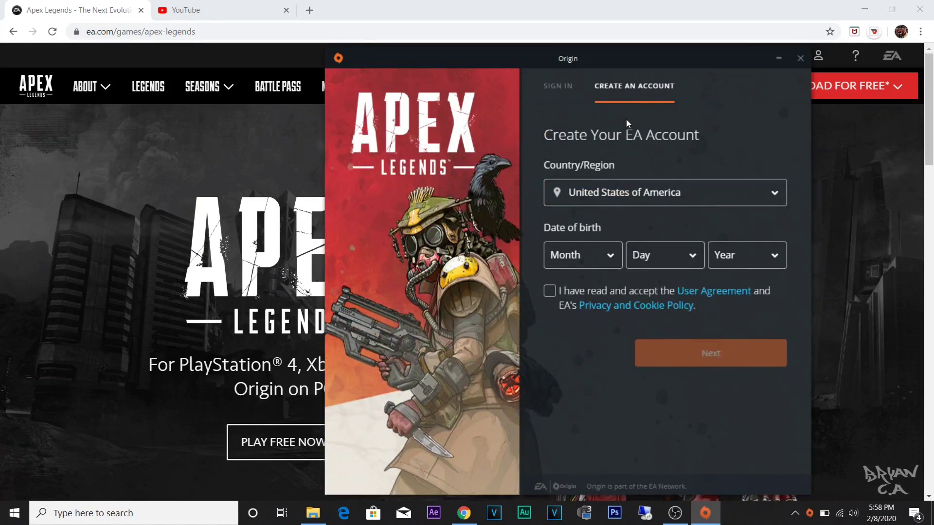
{"action": "left_click", "coordinate": [594, 253]}
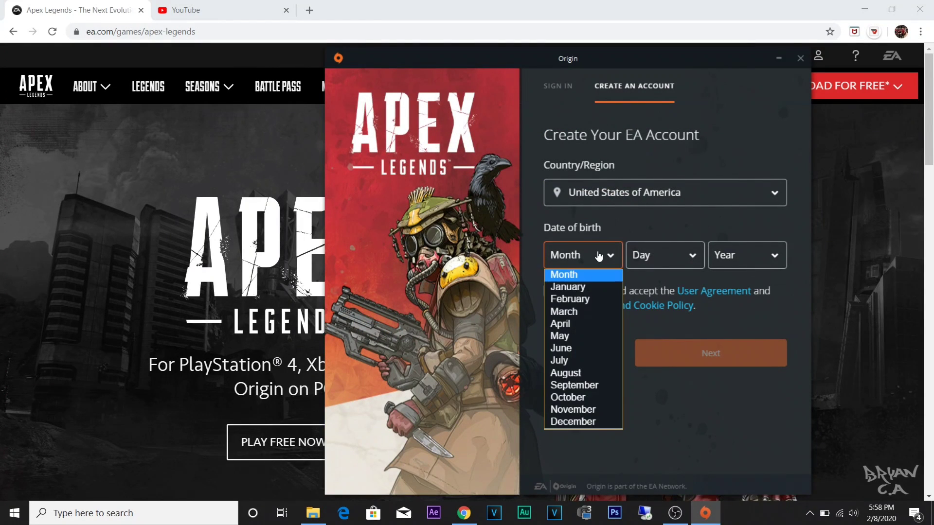
{"action": "left_click", "coordinate": [564, 323]}
{"action": "left_click", "coordinate": [672, 263]}
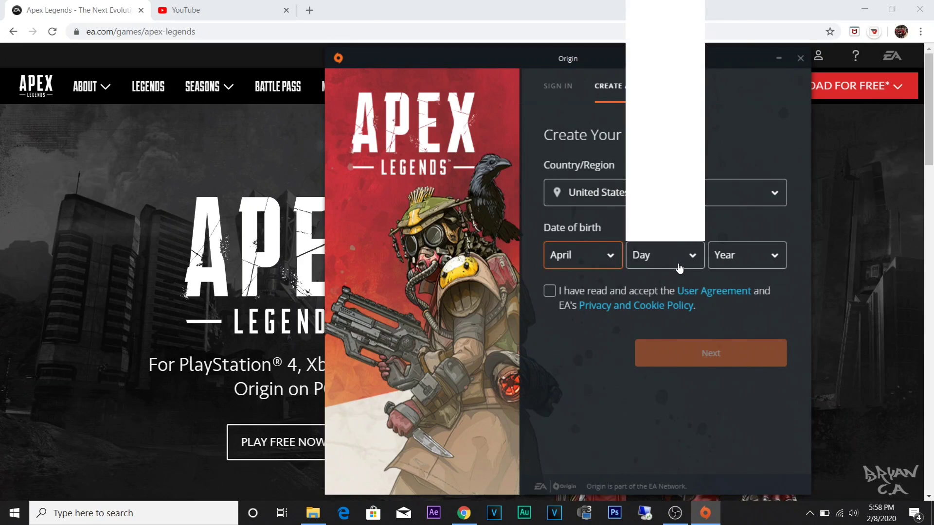
{"action": "left_click", "coordinate": [649, 112]}
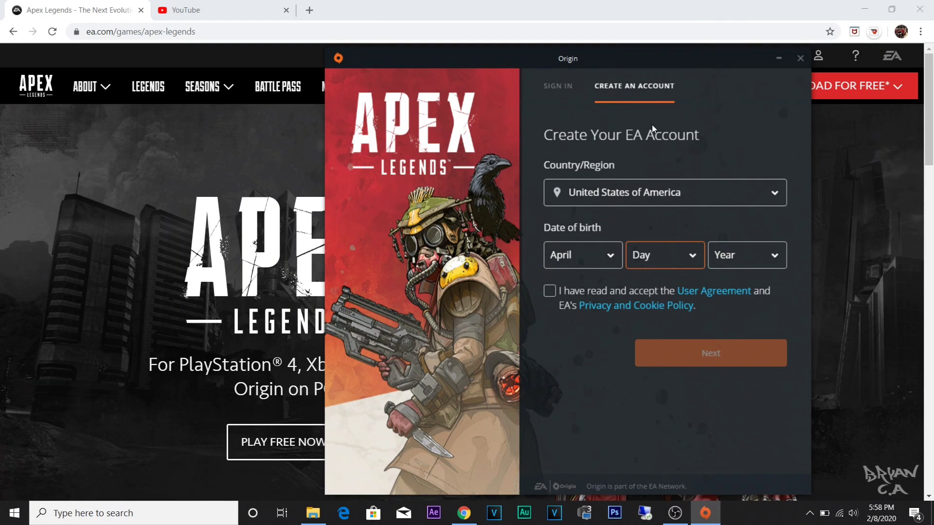
{"action": "left_click", "coordinate": [731, 254]}
{"action": "scroll", "coordinate": [728, 205], "scroll_direction": "down", "scroll_amount": 3}
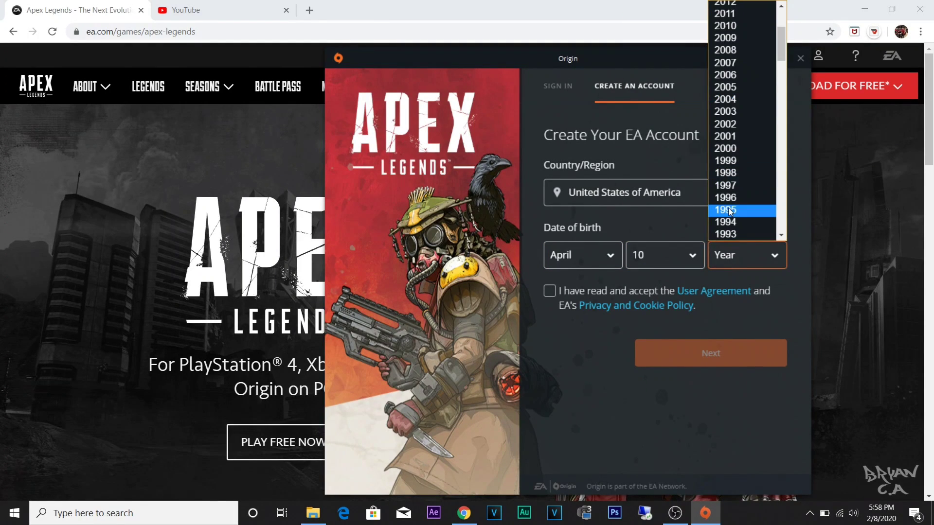
{"action": "left_click", "coordinate": [725, 211]}
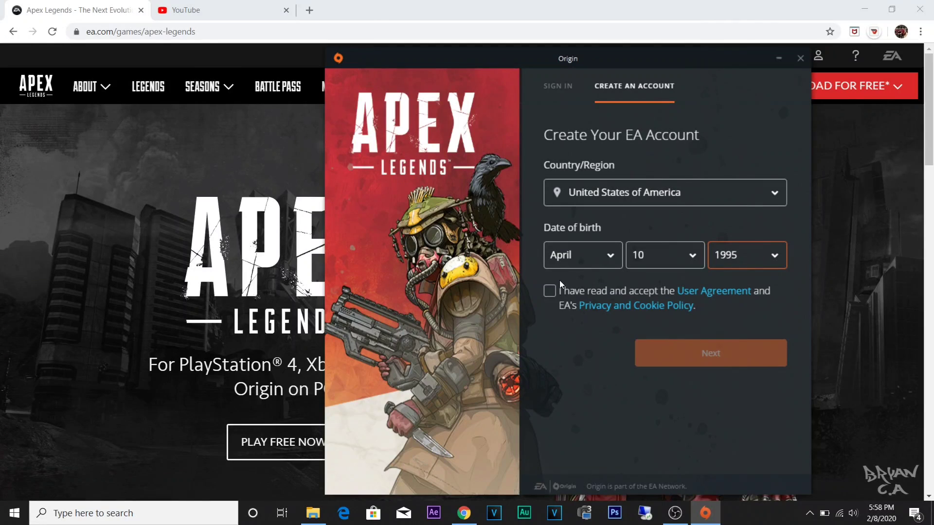
{"action": "left_click", "coordinate": [550, 291]}
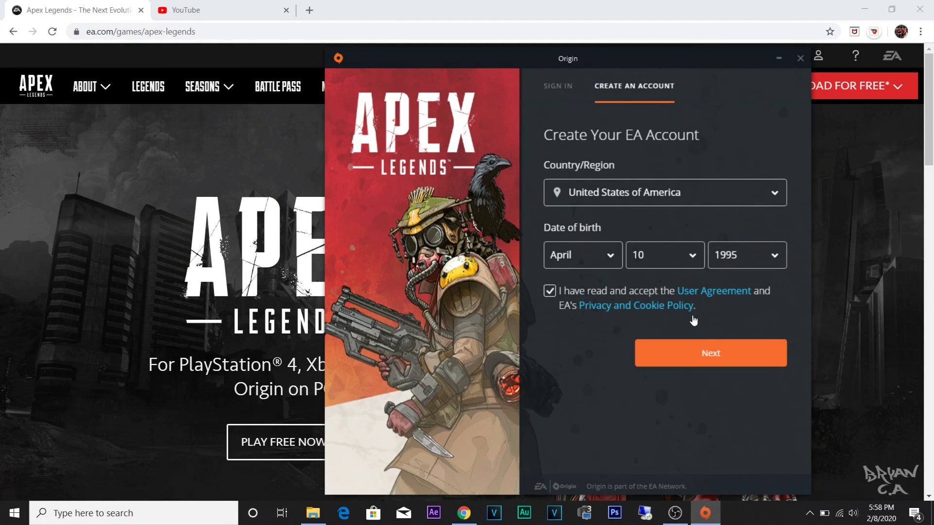
{"action": "left_click", "coordinate": [698, 354]}
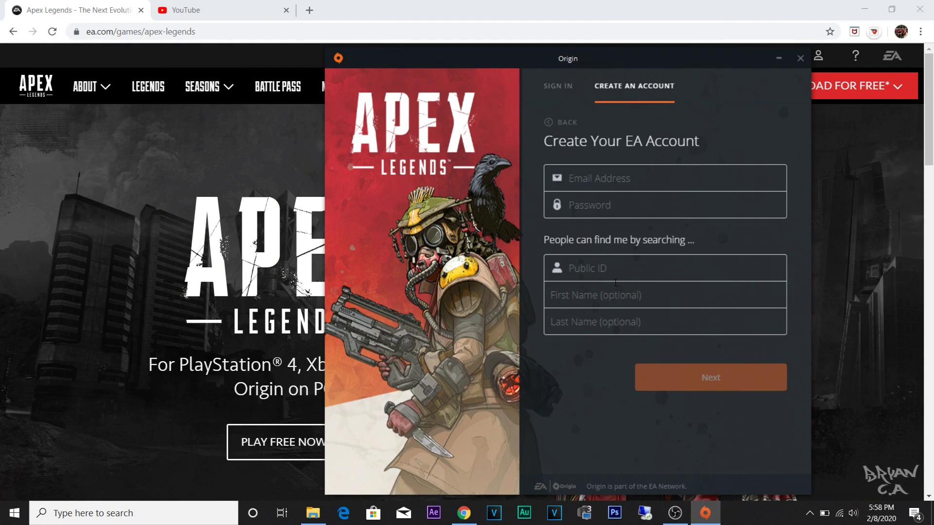
- Go through the e-mail address, Public ID and optional name fields of the EA account form
{"action": "left_click", "coordinate": [581, 181]}
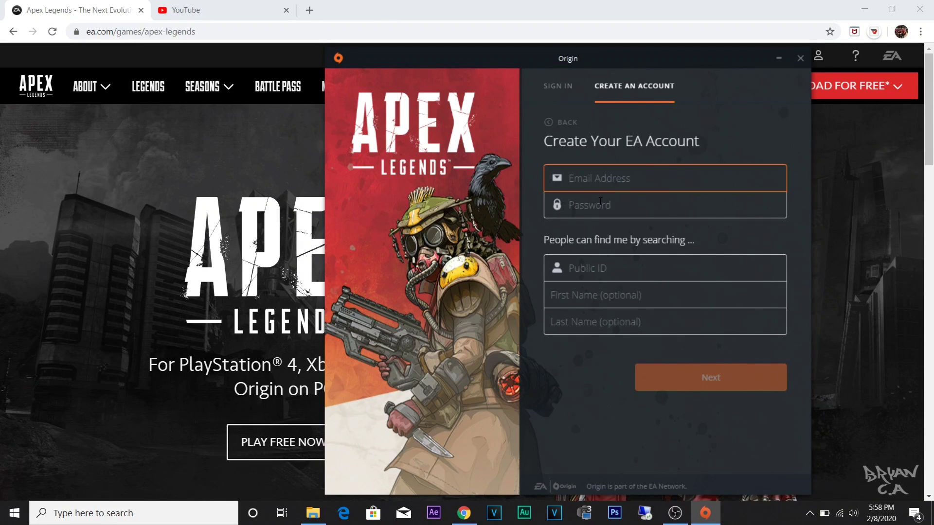
{"action": "left_click", "coordinate": [587, 268]}
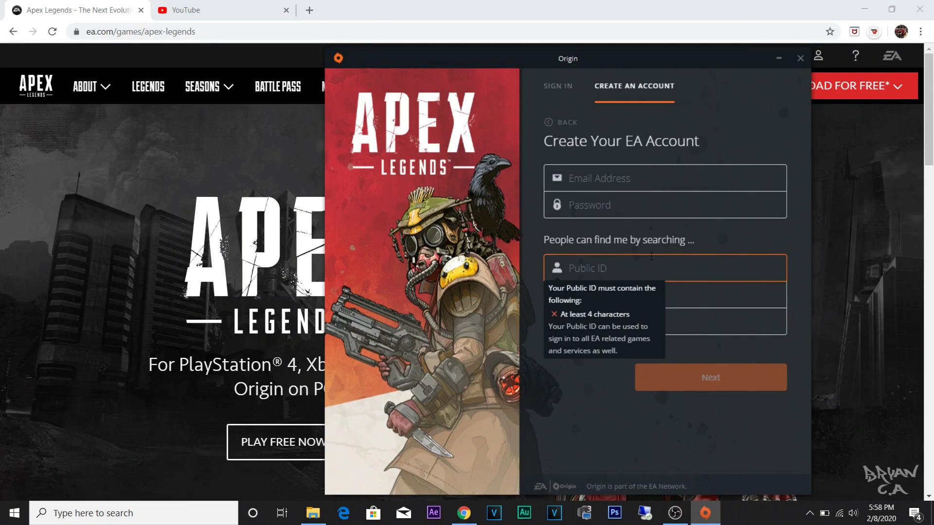
{"action": "left_click", "coordinate": [699, 294]}
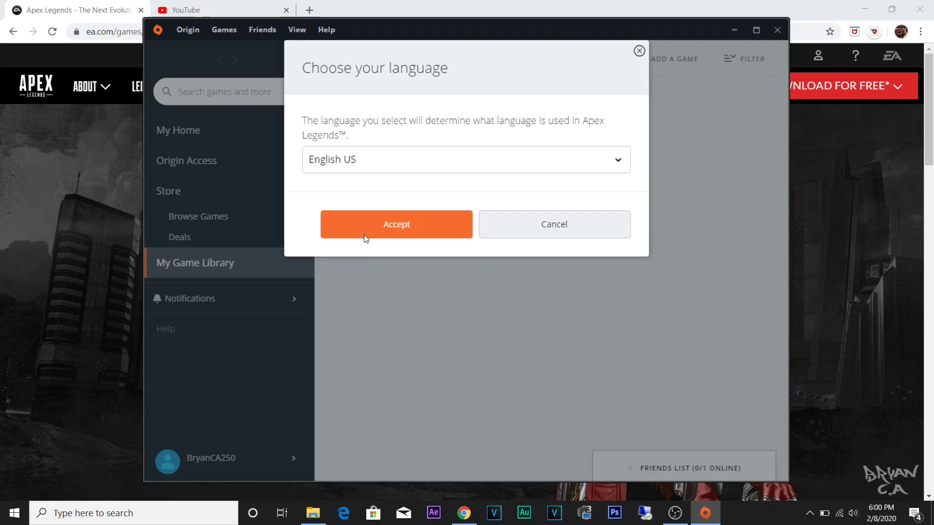
- Accept English US as the Apex Legends language and change the installation directory to D:\apex legends\
{"action": "left_click", "coordinate": [394, 222]}
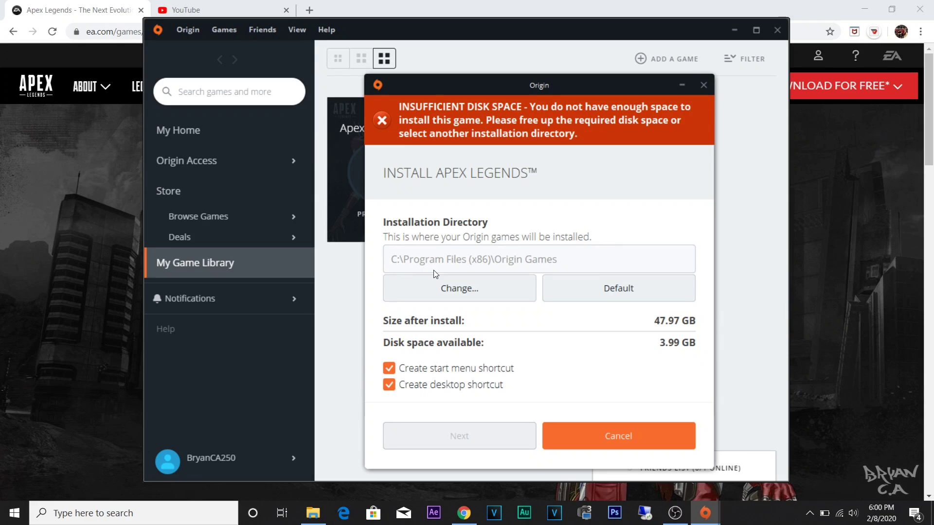
{"action": "left_click", "coordinate": [428, 293]}
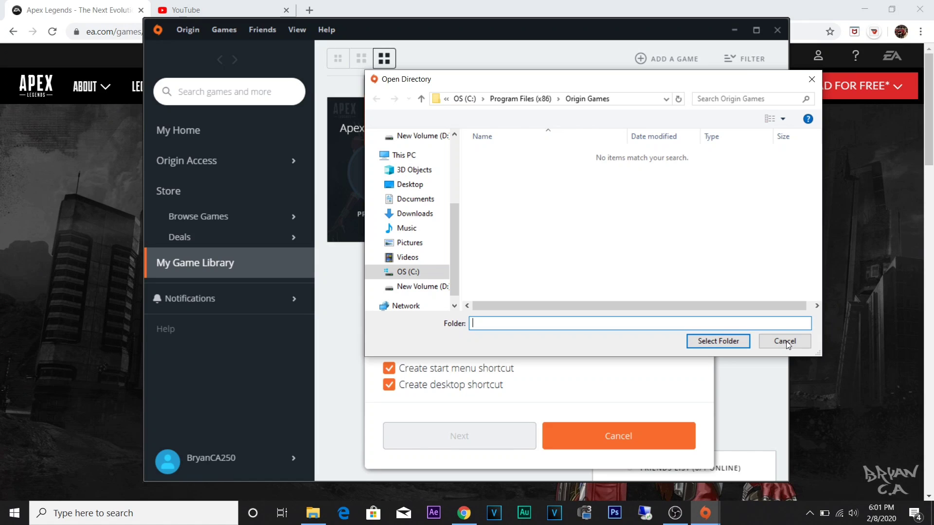
{"action": "left_click", "coordinate": [785, 341]}
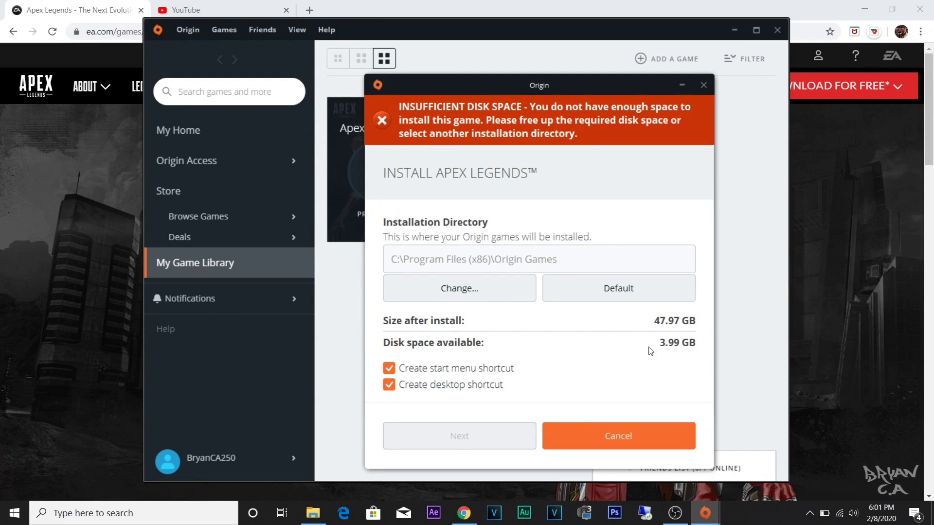
{"action": "left_click", "coordinate": [457, 289]}
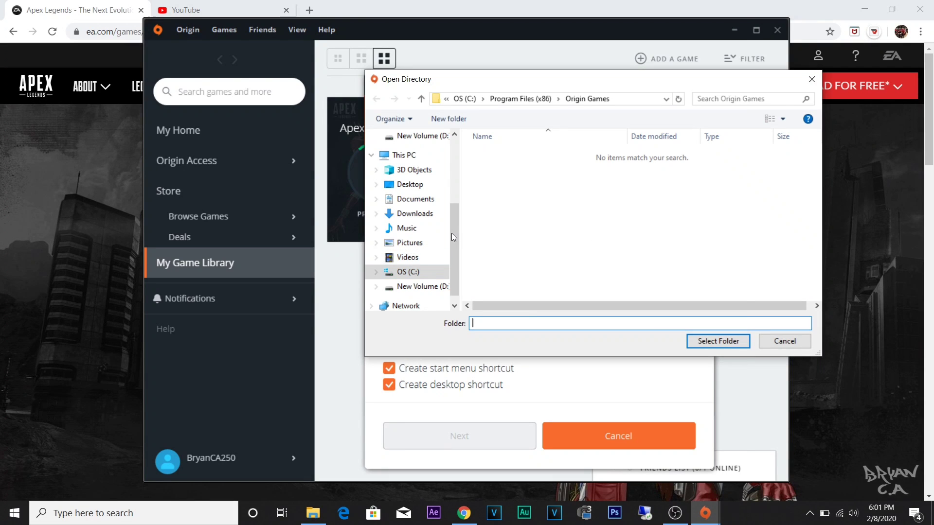
{"action": "scroll", "coordinate": [451, 237], "scroll_direction": "down", "scroll_amount": 1}
{"action": "left_click", "coordinate": [423, 273]}
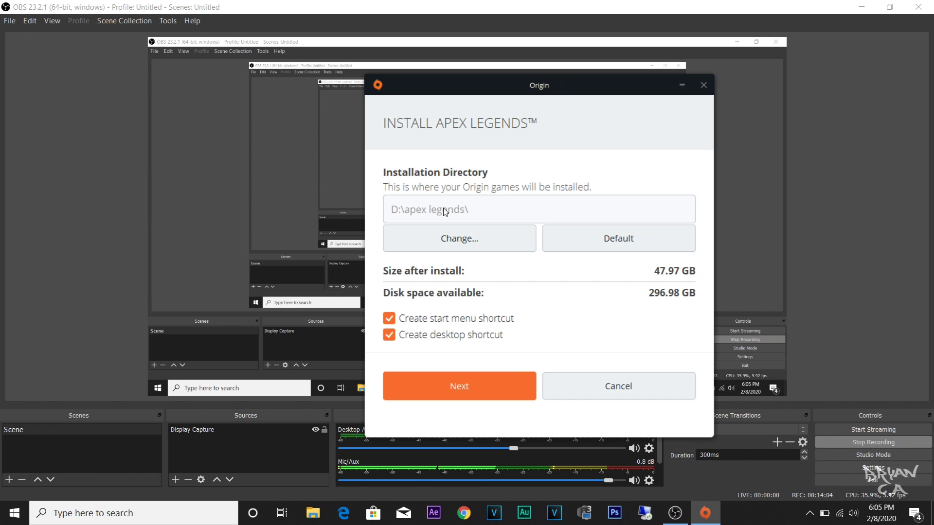
- Continue the Apex Legends installation with both shortcuts enabled and accept the end user license agreements
{"action": "left_click", "coordinate": [436, 389]}
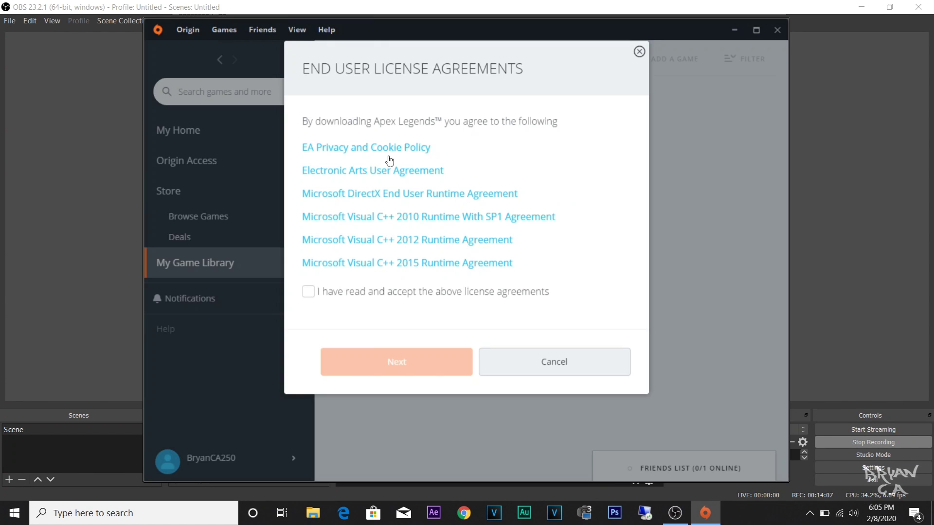
{"action": "left_click", "coordinate": [308, 292]}
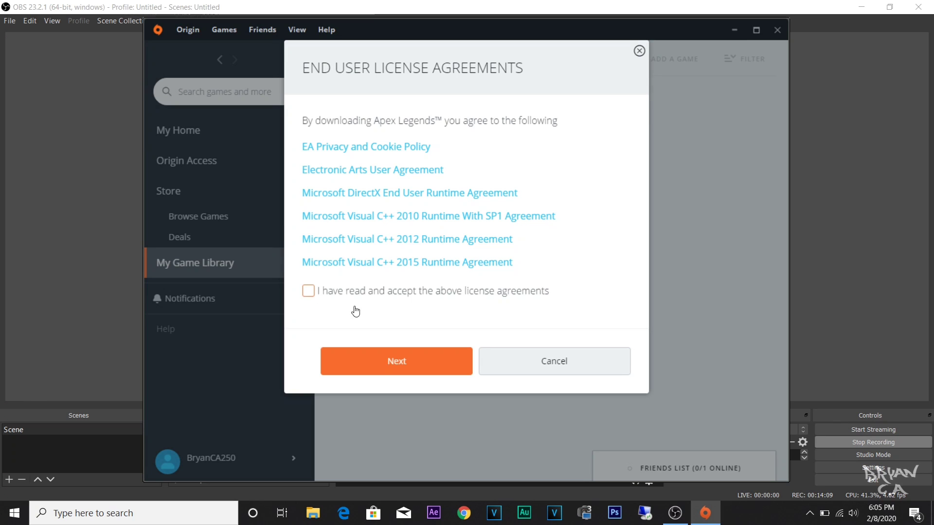
{"action": "left_click", "coordinate": [384, 369]}
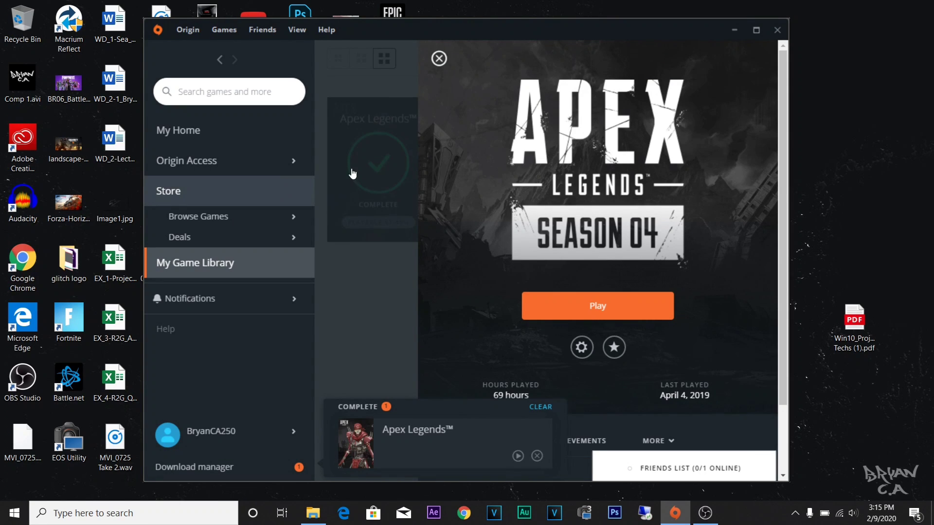
- Launch Apex Legends from its page in the game library
{"action": "left_click", "coordinate": [556, 310]}
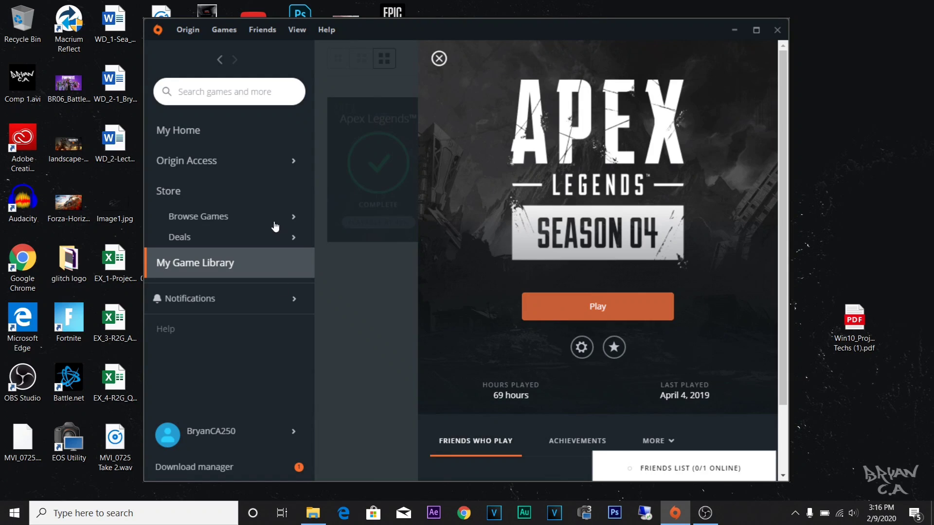